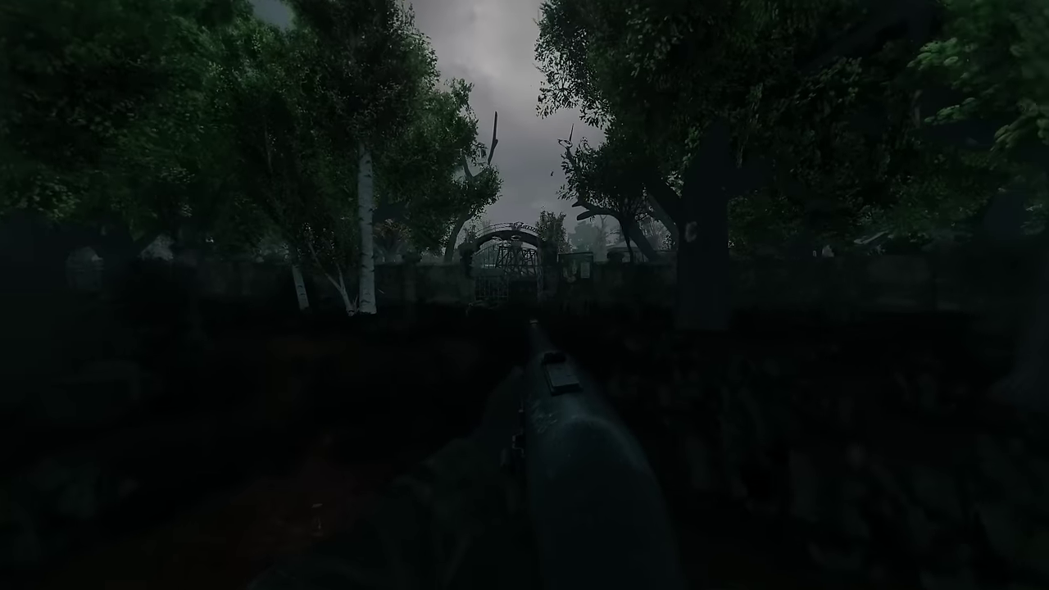
key(w)
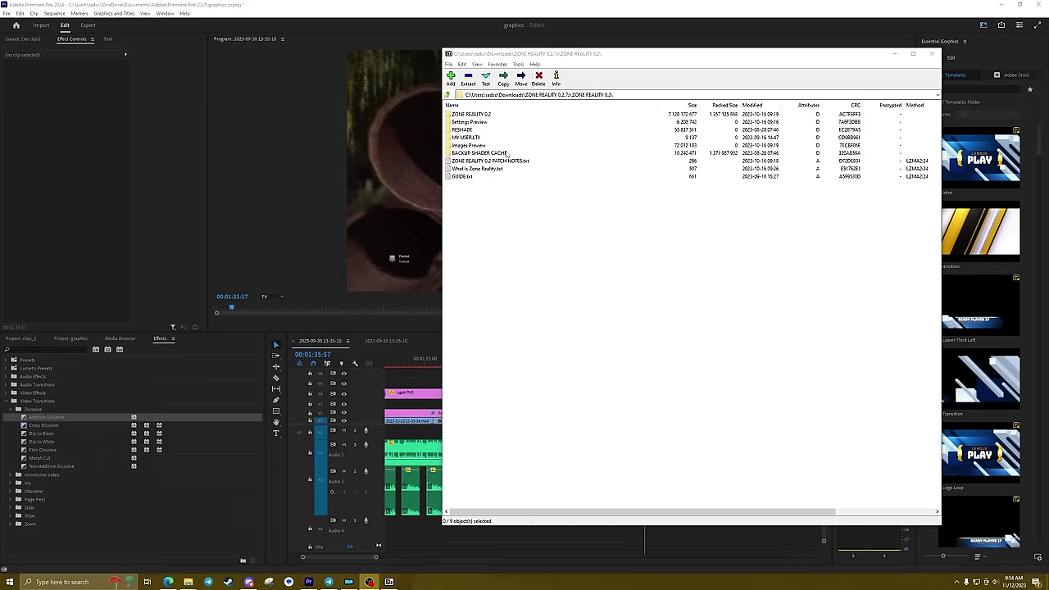
Open GUIDE.txt from the ZONE REALITY 0.2 archive.
click(461, 177)
double_click(470, 180)
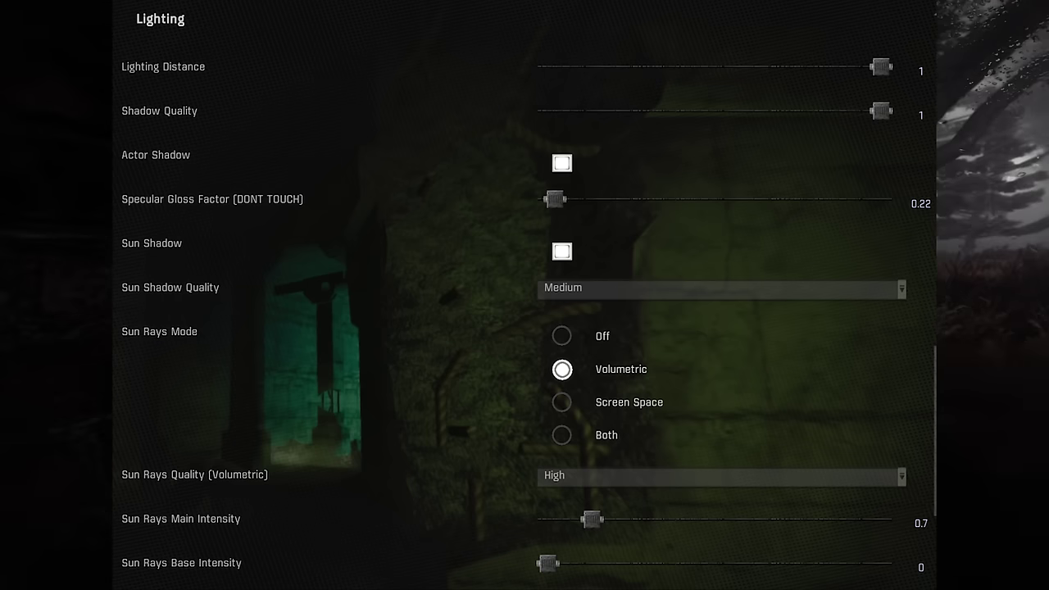
Review the game's video settings for Lighting, sun shadows and rays, SSAO and Effects.
click(159, 110)
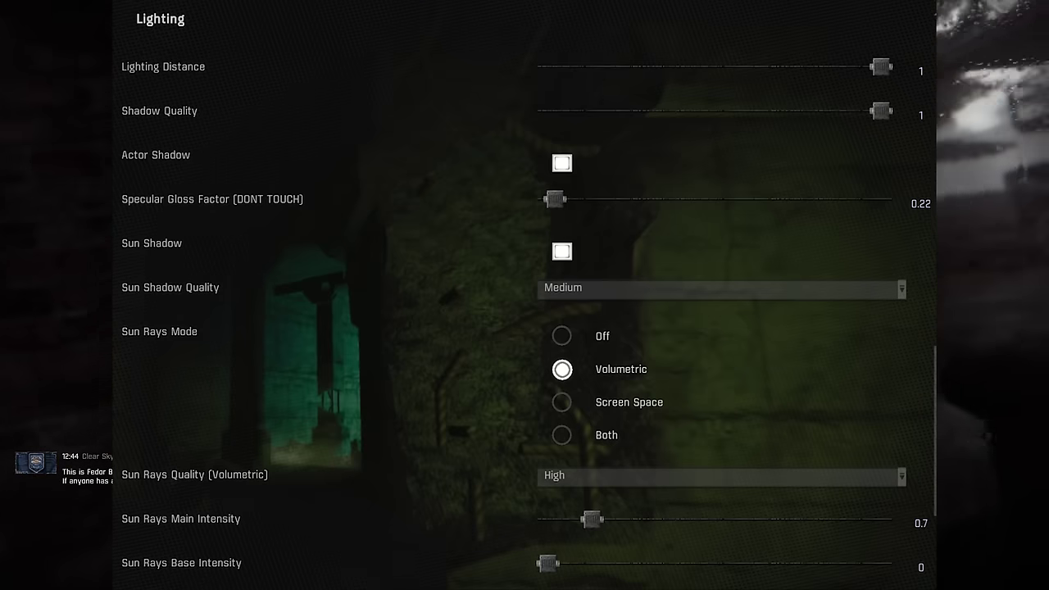
key(Down)
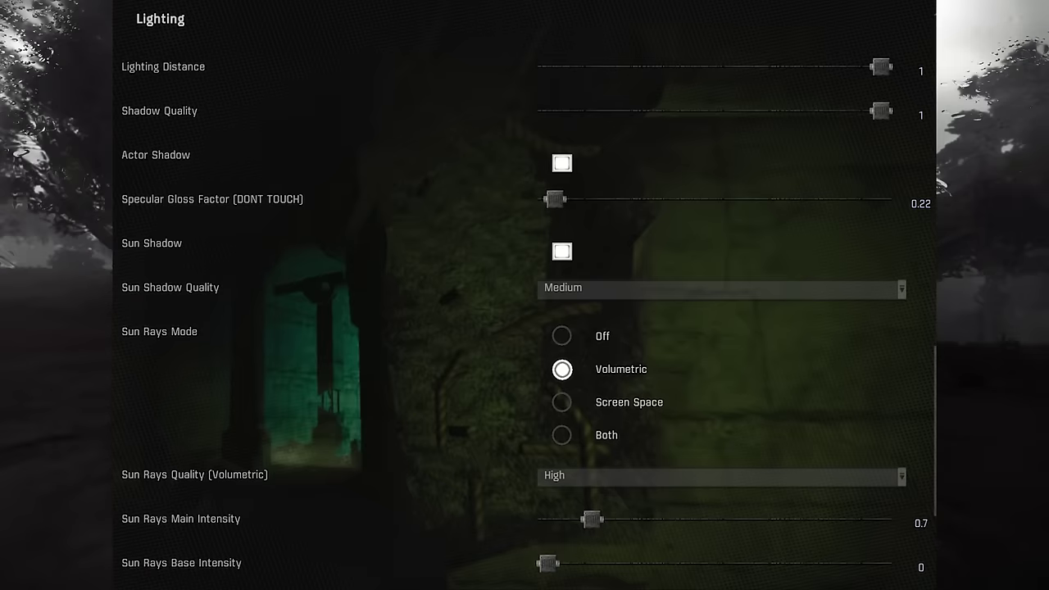
key(Down)
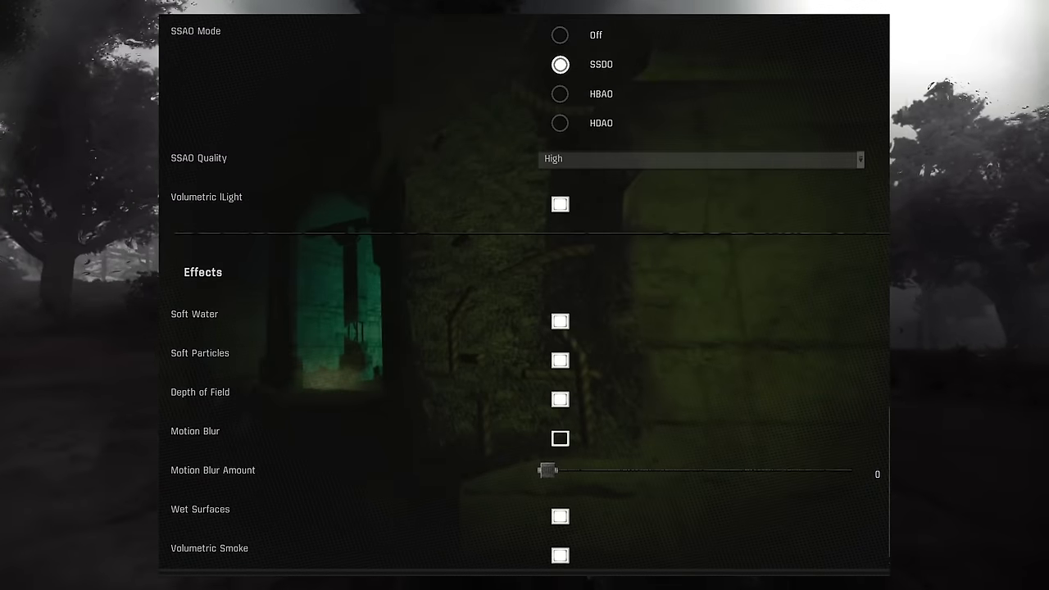
key(Down)
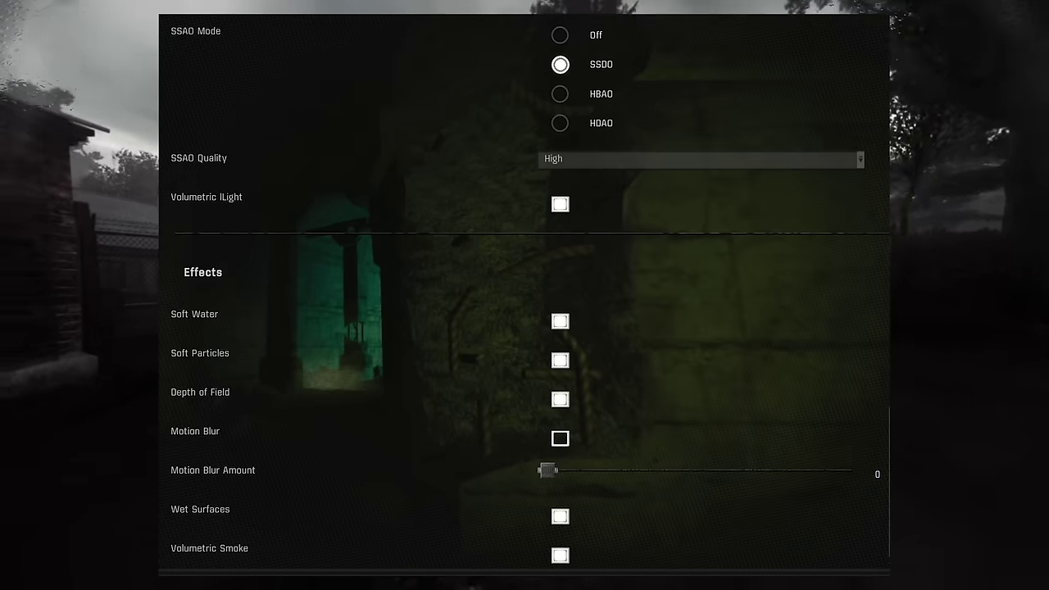
key(Right)
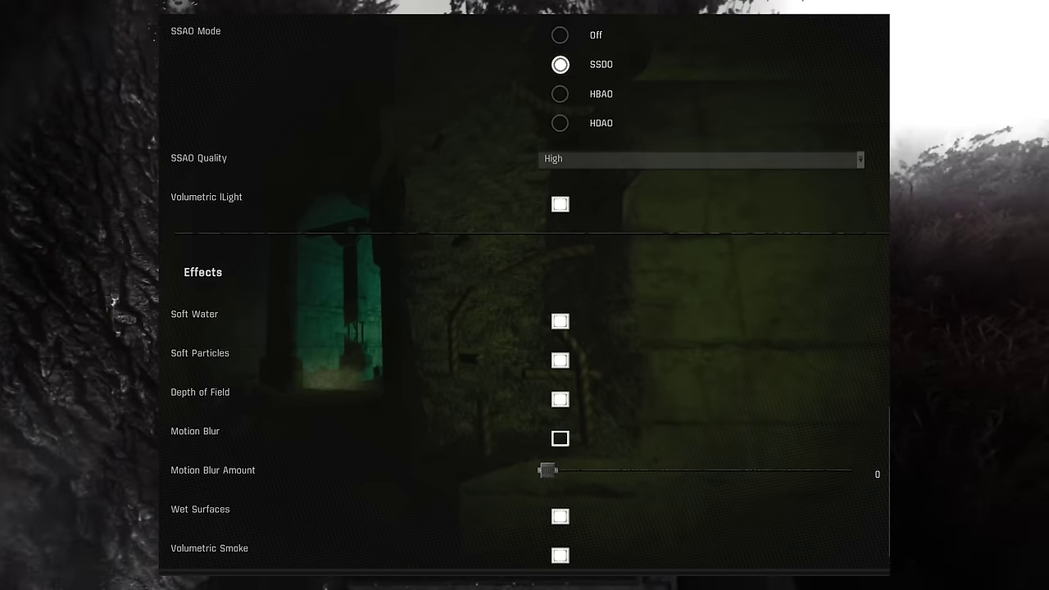
key(Down)
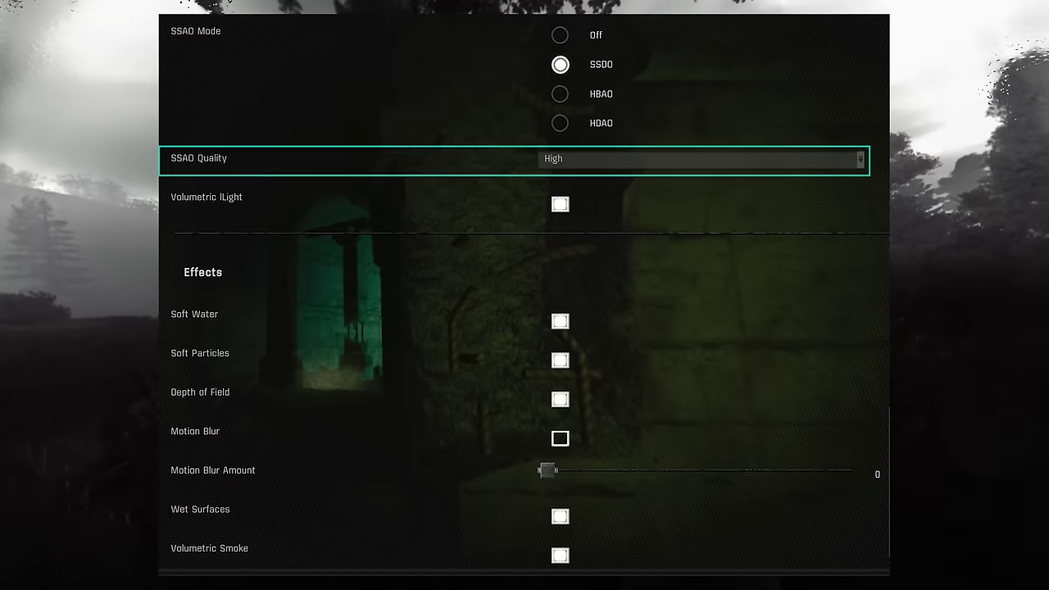
key(Down)
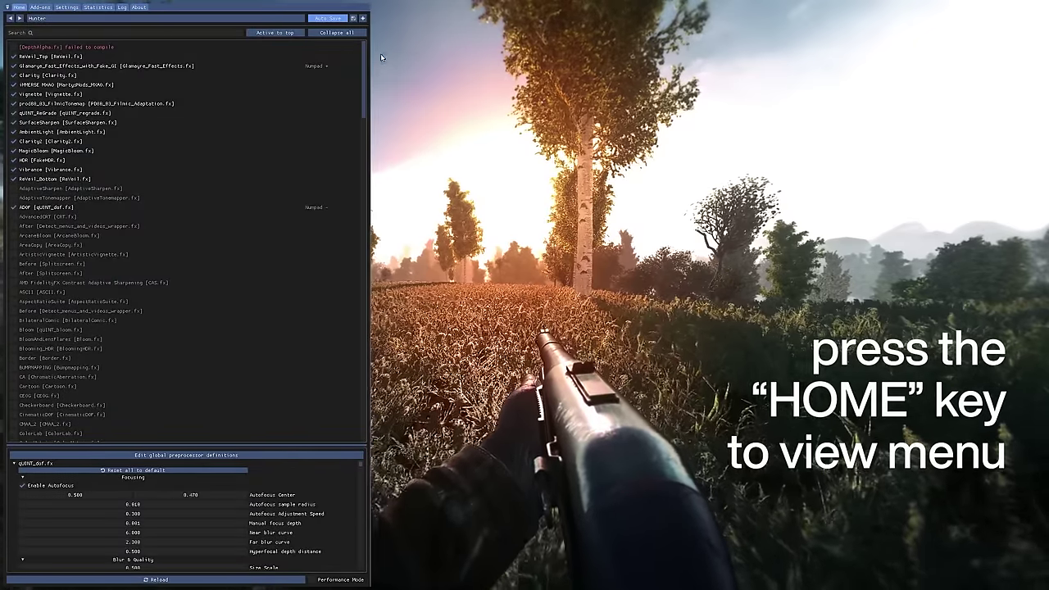
Load the Norfair_SPECTRE_v1.ini ReShade preset and close the overlay to view it in the game.
mouse_move(363, 61)
mouse_down()
mouse_move(358, 180)
mouse_move(335, 235)
mouse_move(350, 405)
mouse_move(339, 224)
mouse_move(358, 49)
mouse_up()
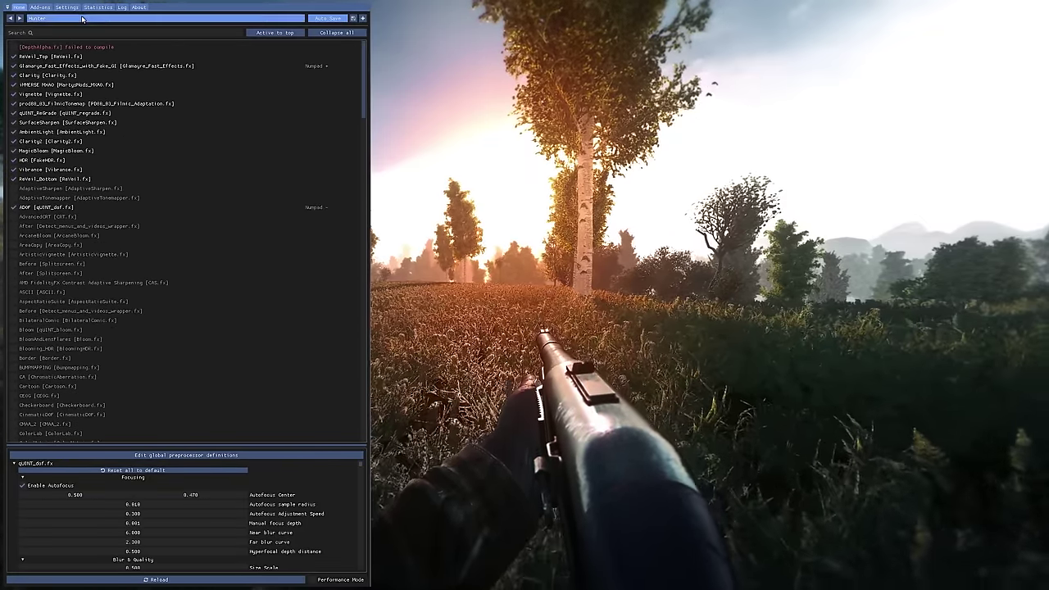
click(299, 18)
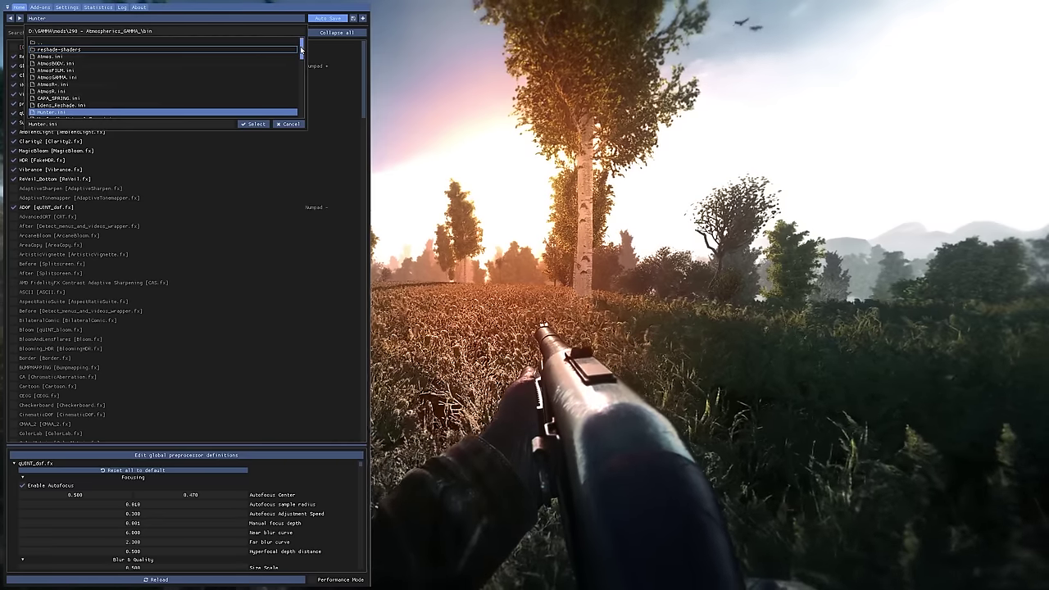
drag(301, 51, 297, 88)
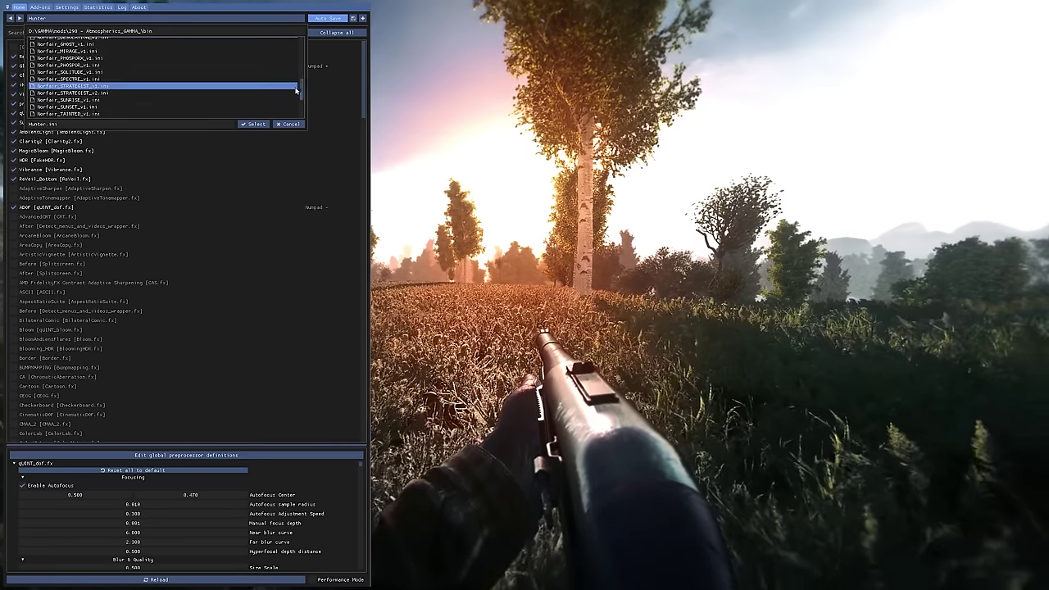
click(244, 78)
click(258, 125)
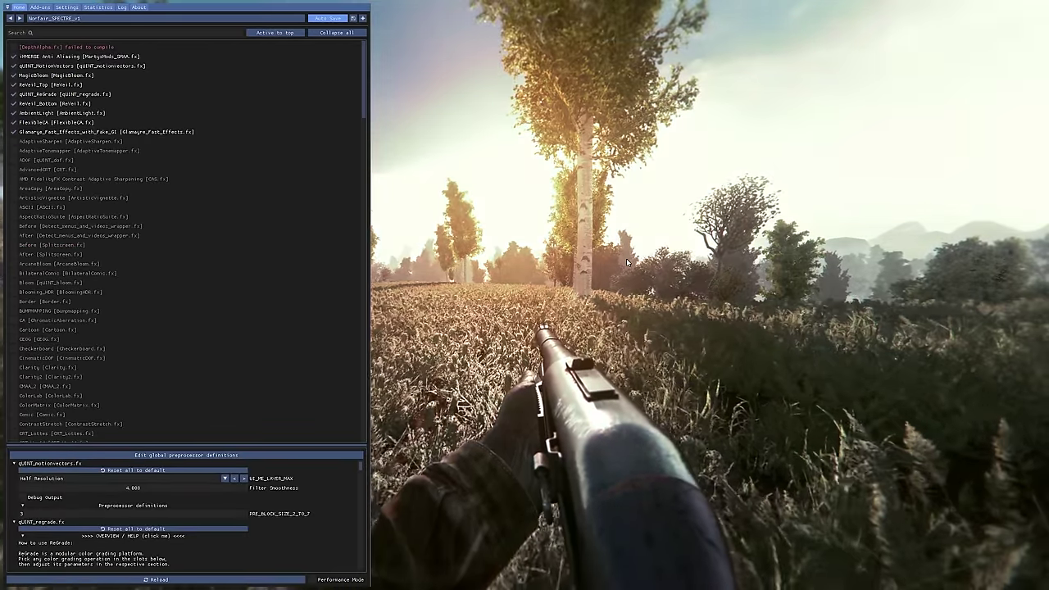
key(Home)
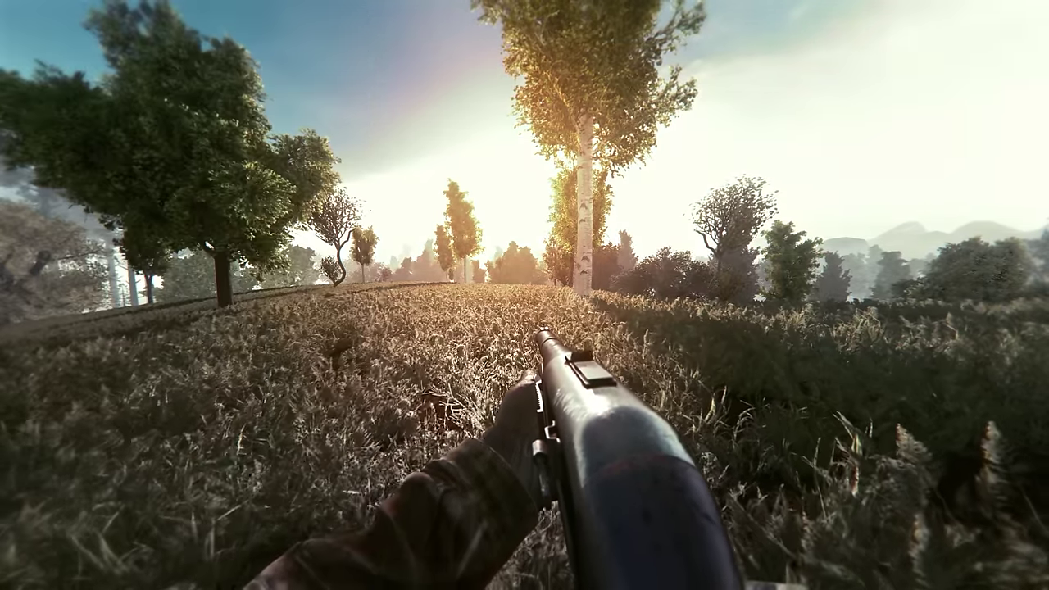
Reopen the ReShade overlay, switch to the CAPA_SPRING preset and bring up the preset files in the Atmospherics_GAMMA_ bin folder.
key(Home)
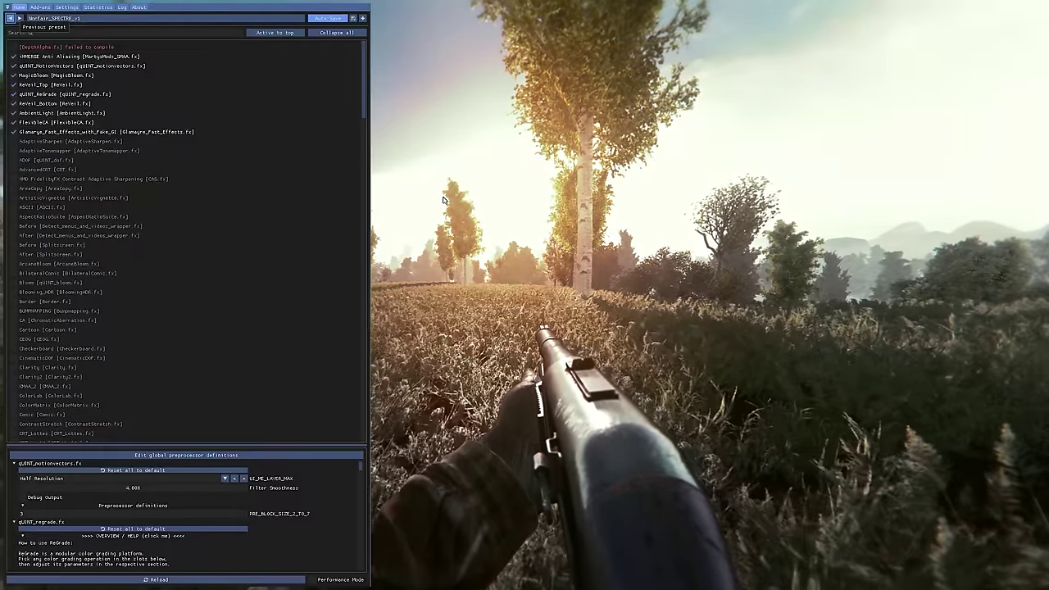
click(244, 28)
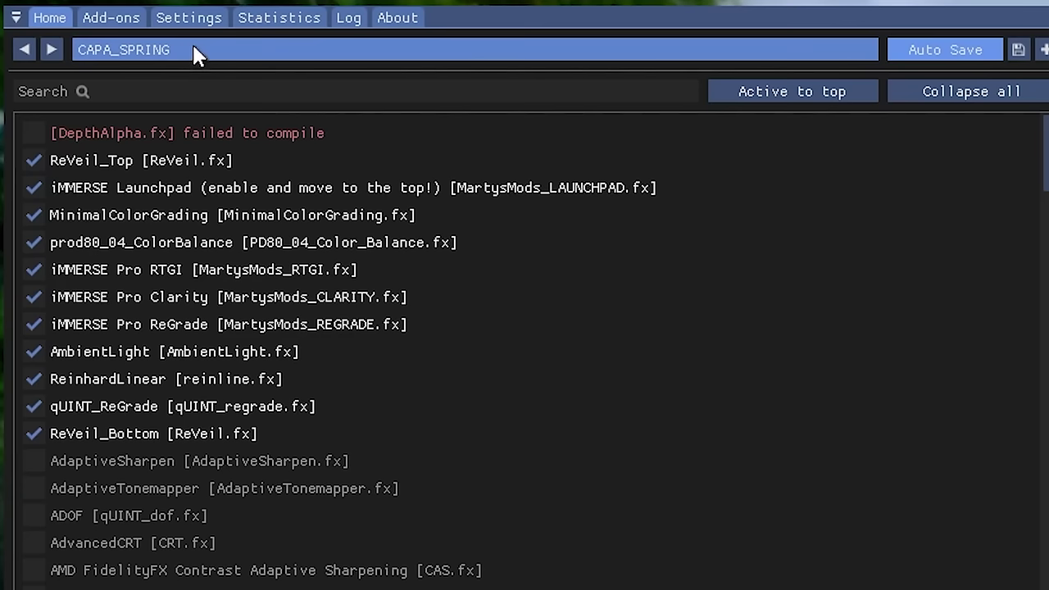
click(71, 18)
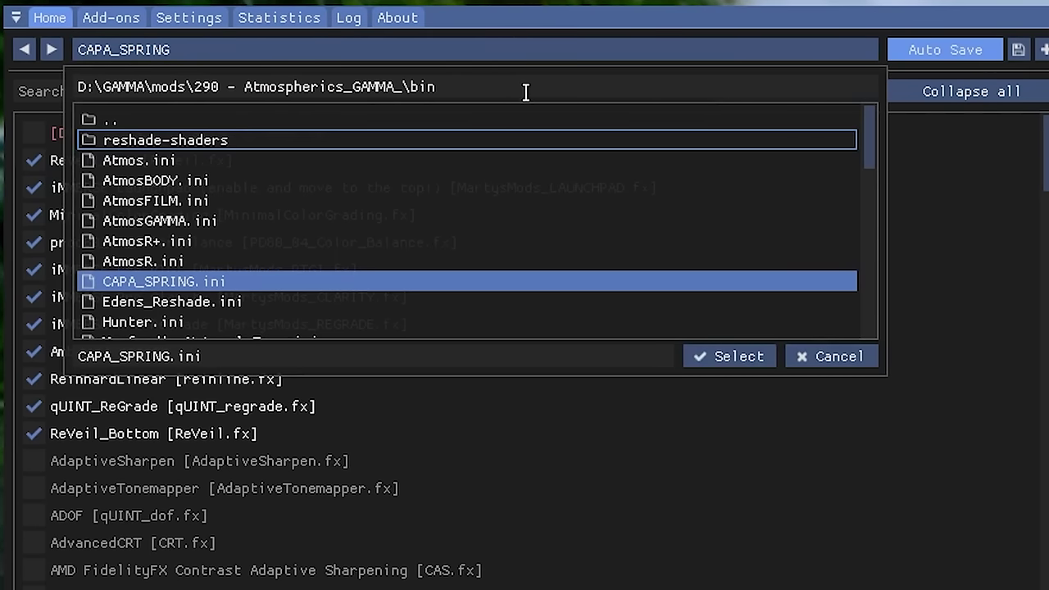
drag(456, 78, 367, 80)
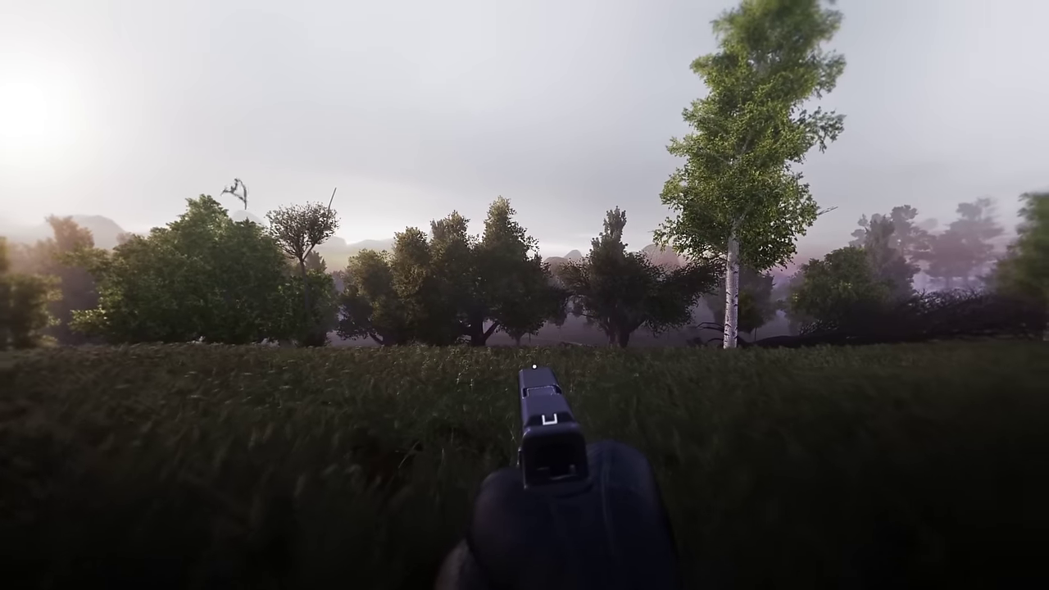
Disable the TAA effect in the Norfair_CORE_v2 preset and return to the start of the effect list.
key(Home)
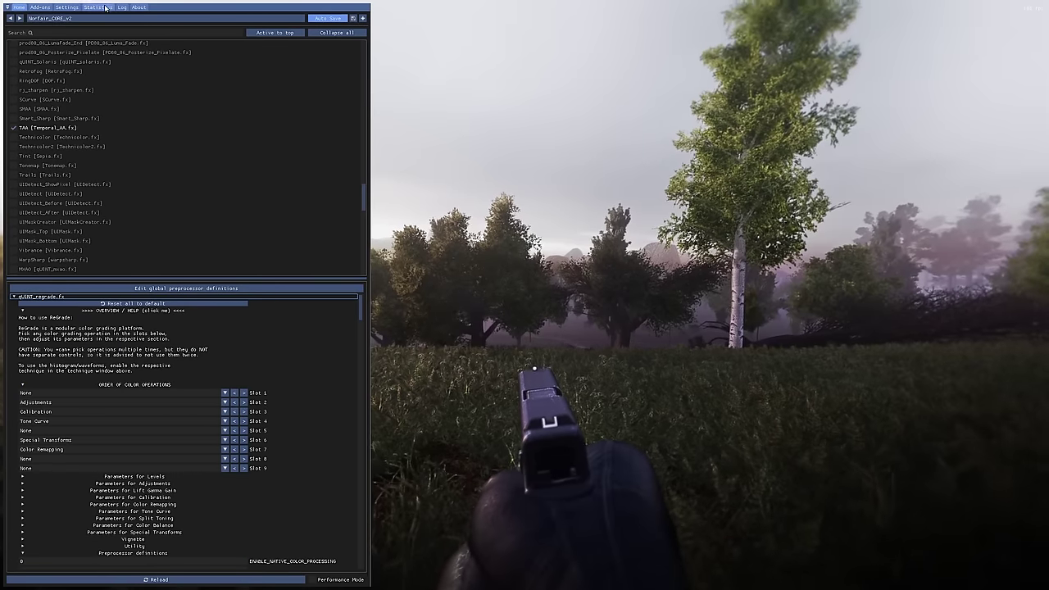
click(45, 128)
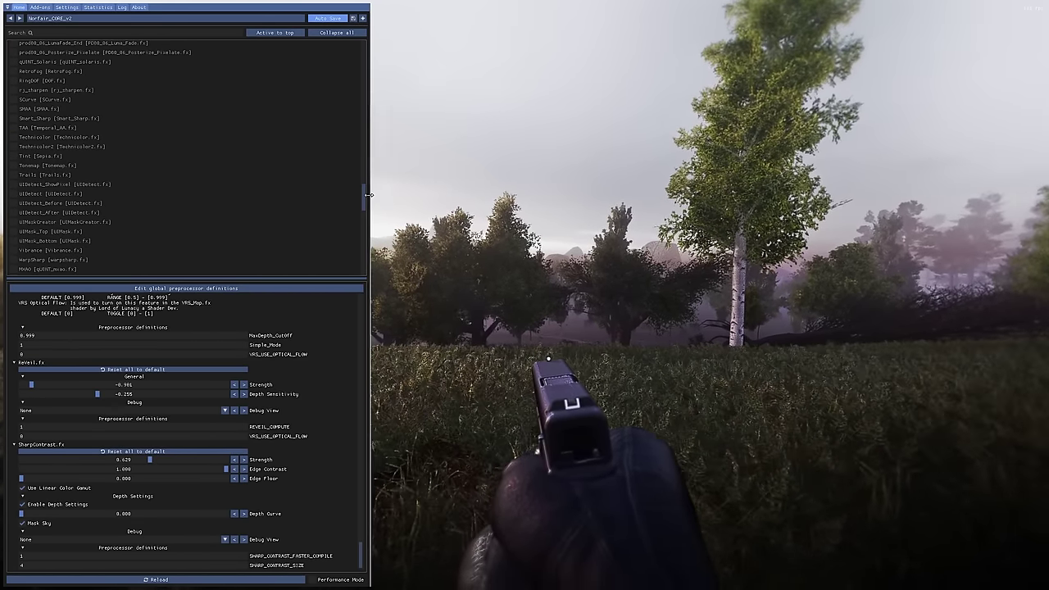
scroll(369, 195, up, 15)
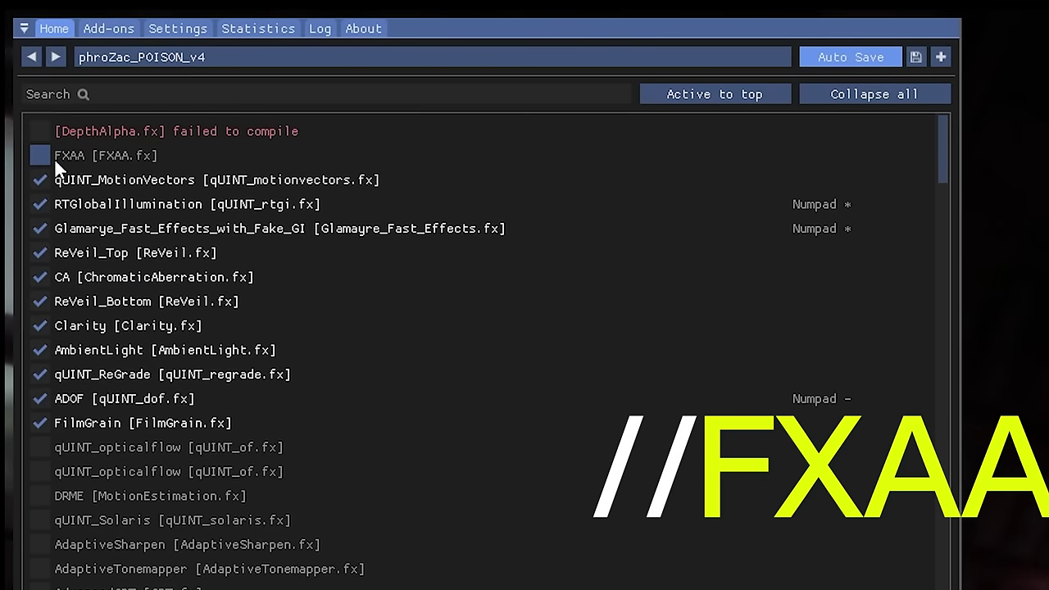
Toggle the FXAA effect on and off repeatedly in the phroZac_POISON_v4 preset to compare the image.
click(41, 156)
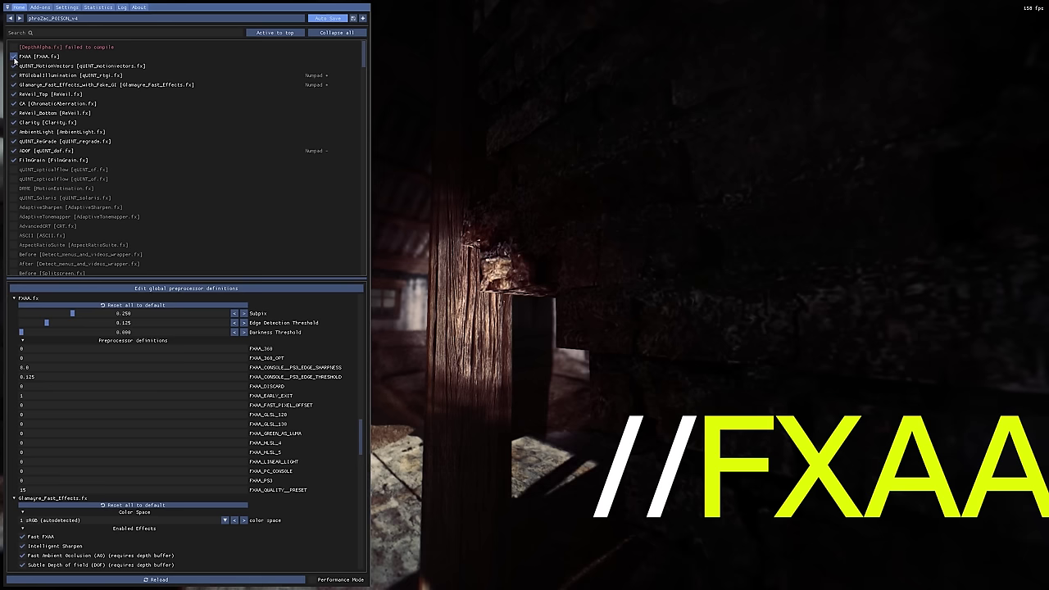
click(14, 58)
click(14, 57)
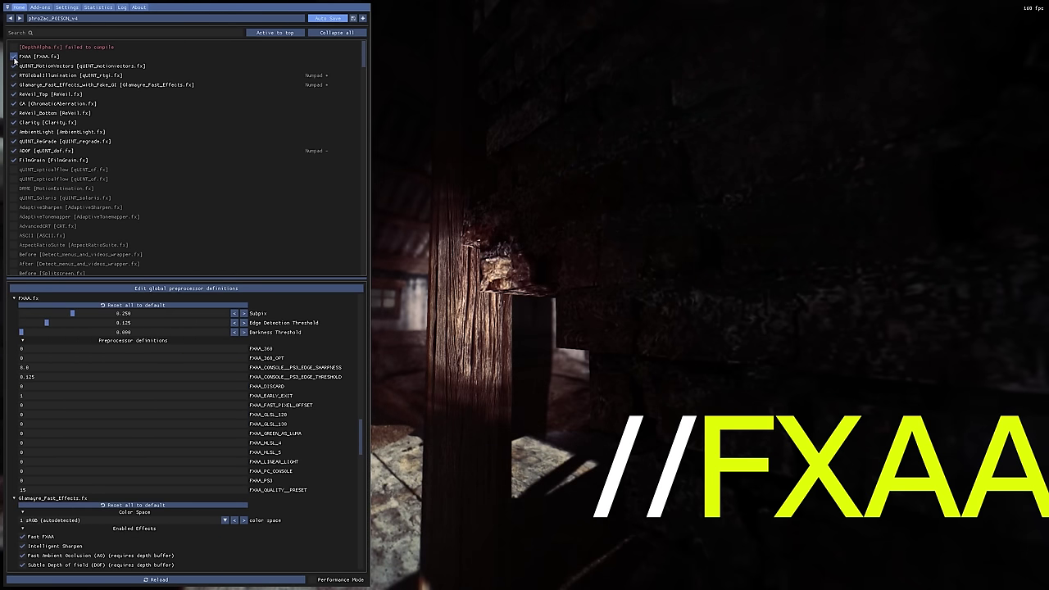
click(14, 57)
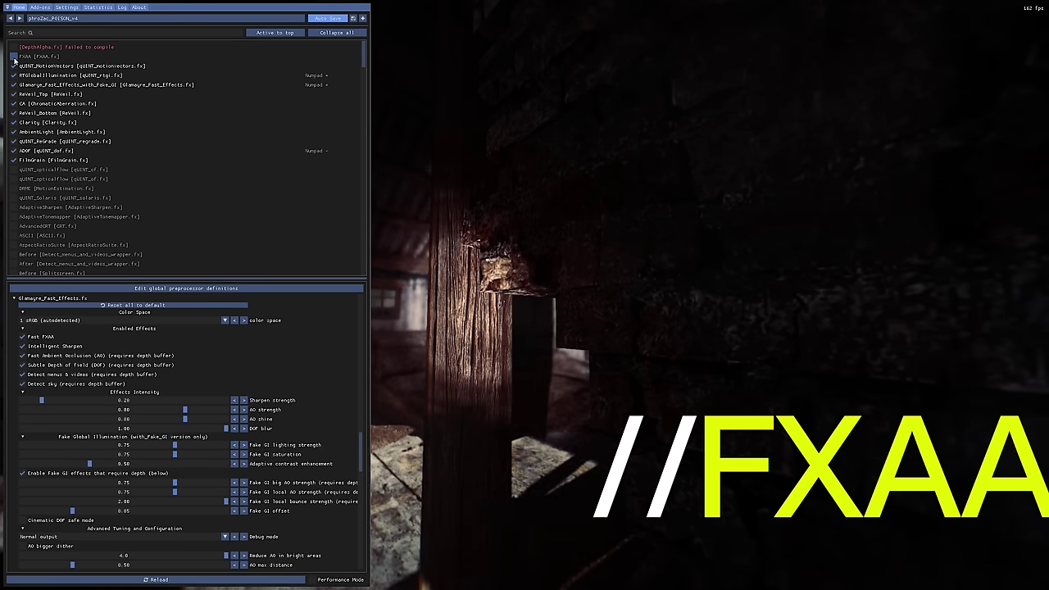
click(14, 57)
click(14, 57)
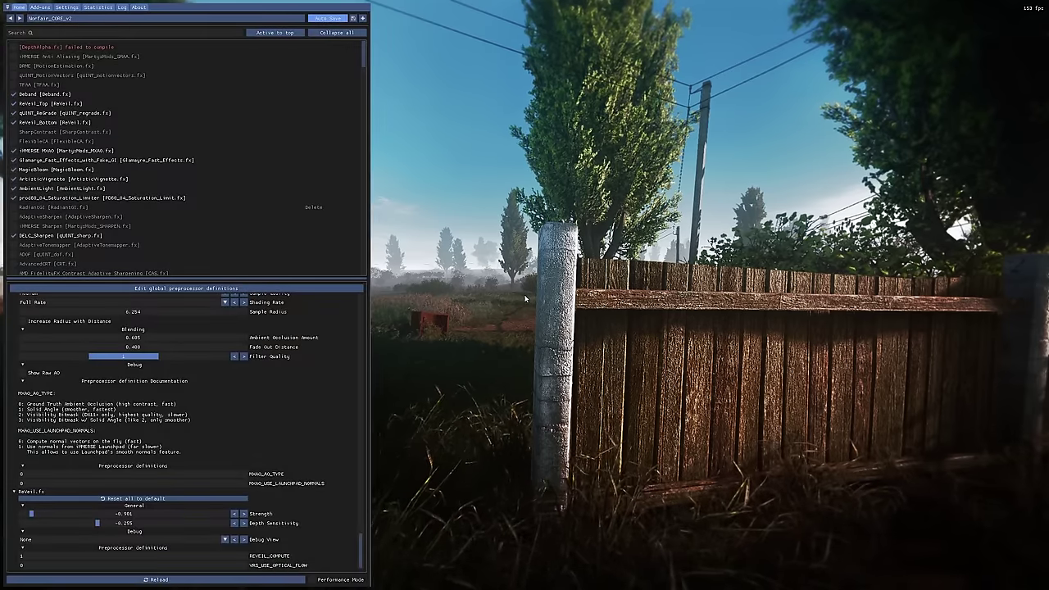
Enable the iMMERSE Anti Aliasing and TFAA effects in the Norfair_CORE_v2 preset.
click(13, 57)
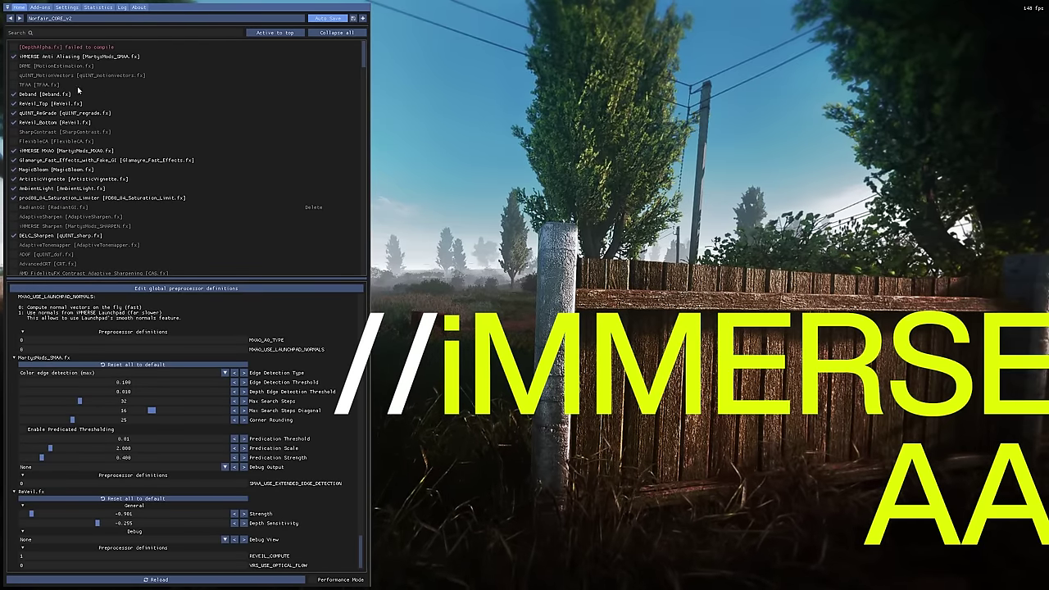
click(47, 87)
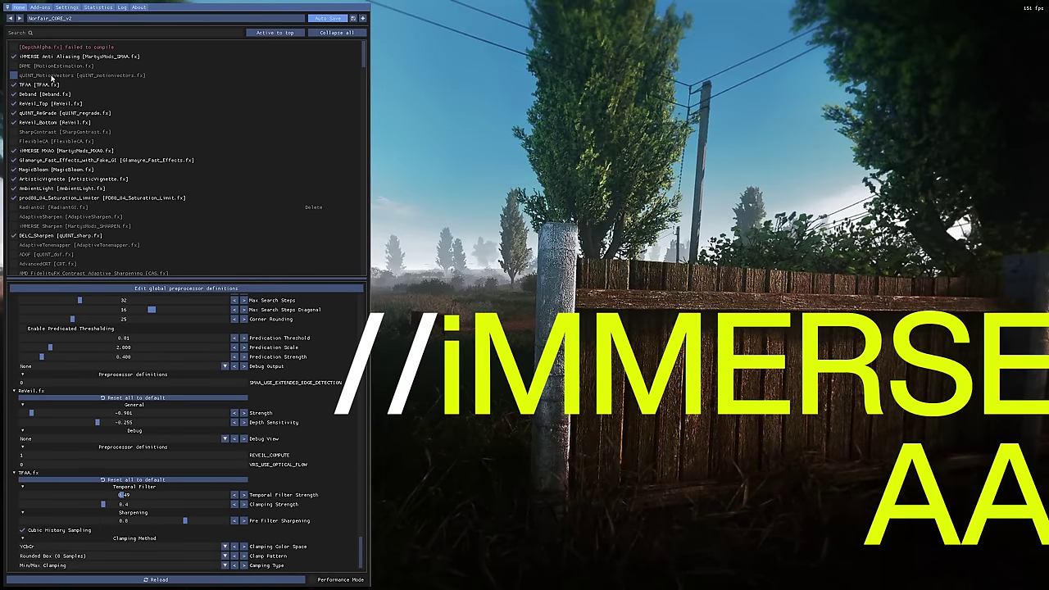